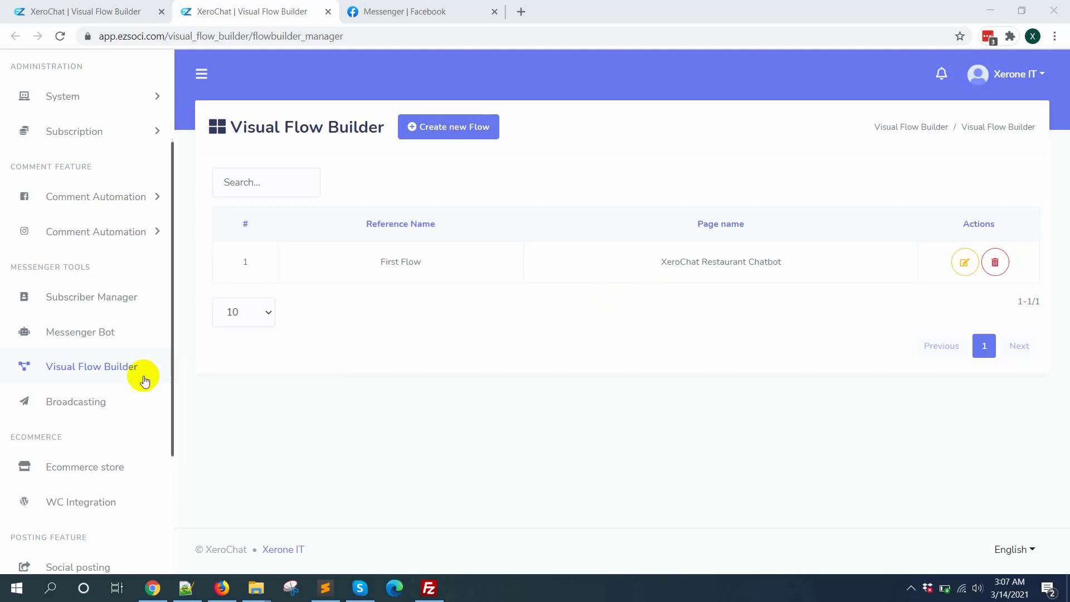
- Open the XeroChat Food ecommerce store dashboard in a new tab, then return to Visual Flow Builder
middle_click(91, 475)
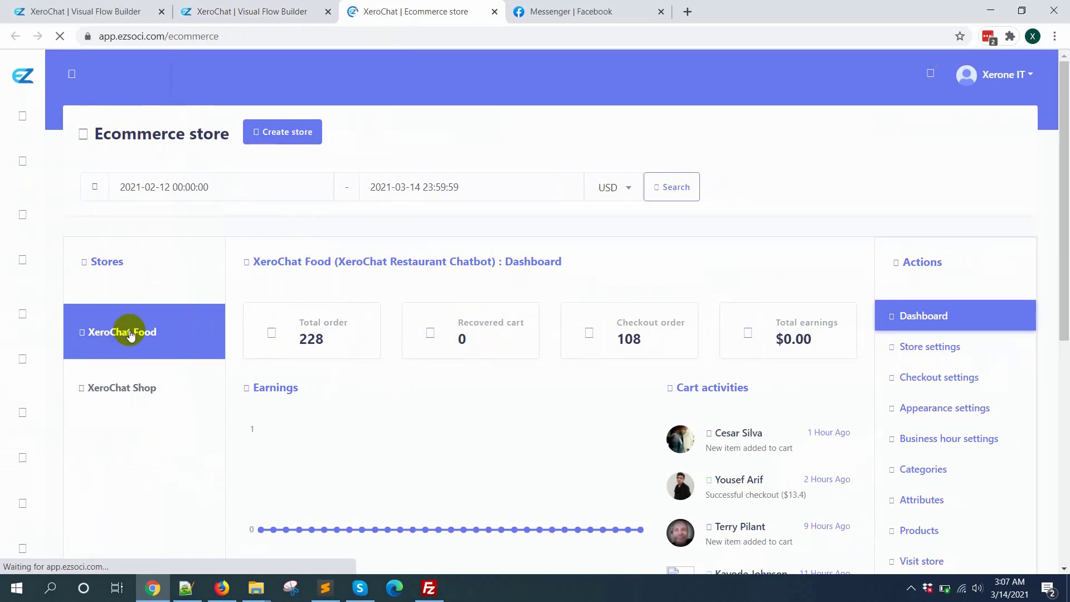
scroll(919, 410, "down", 5)
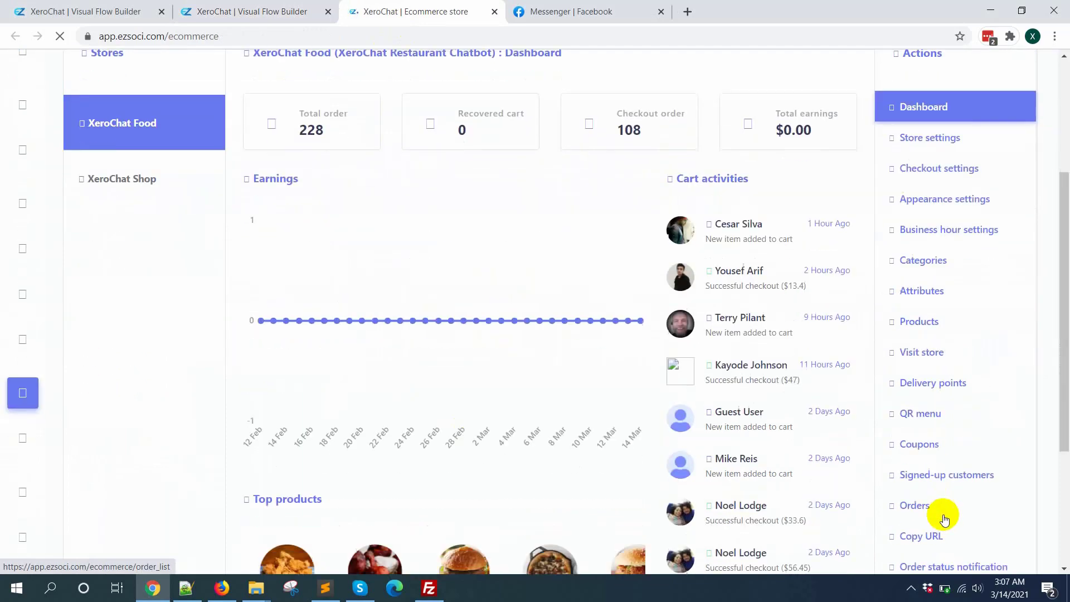
scroll(941, 498, "down", 5)
left_click(251, 12)
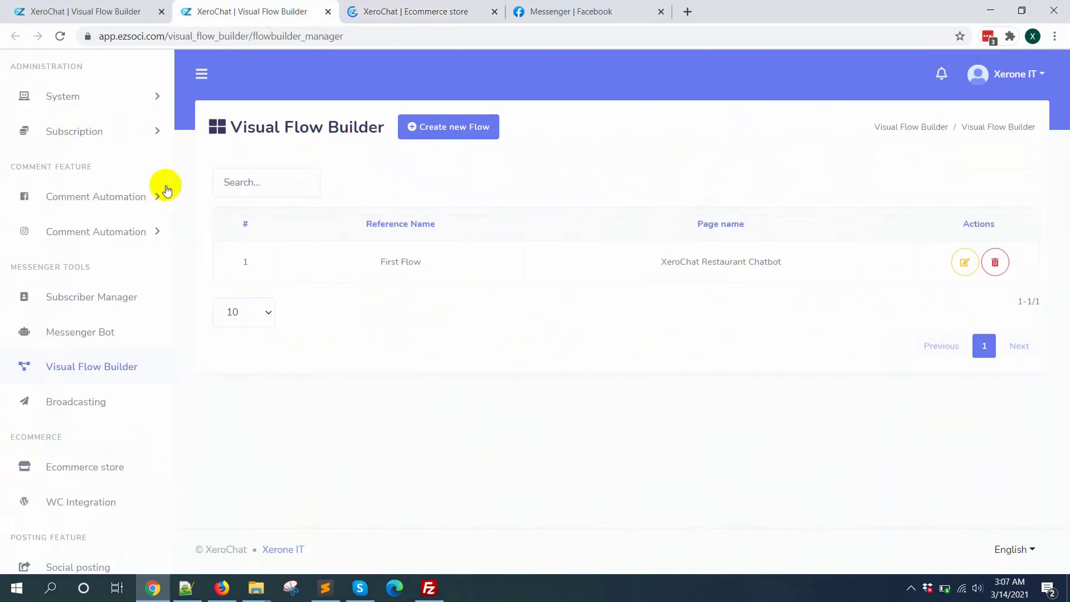
- Open First Flow in the editor and pan across its Burger, Pizza and delivery reply nodes
left_click(95, 368)
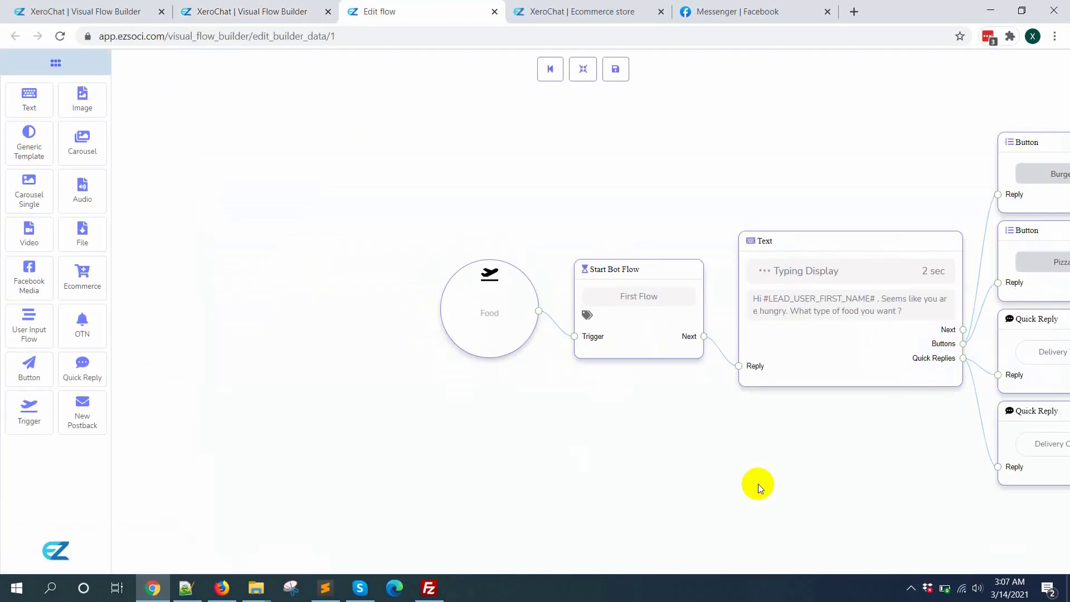
left_click_drag(892, 463, 306, 476)
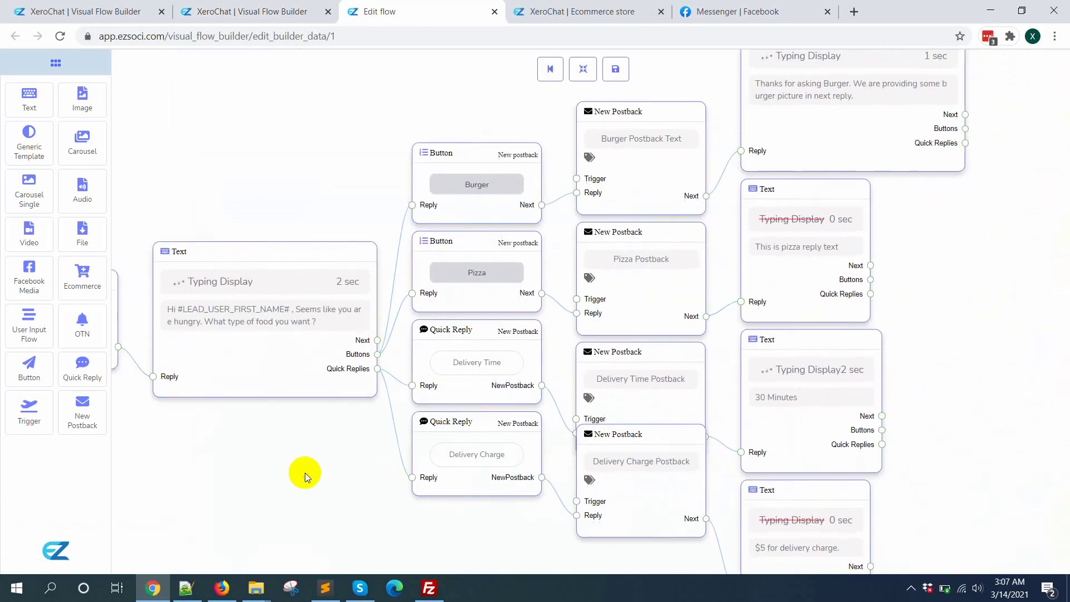
left_click_drag(984, 277, 923, 302)
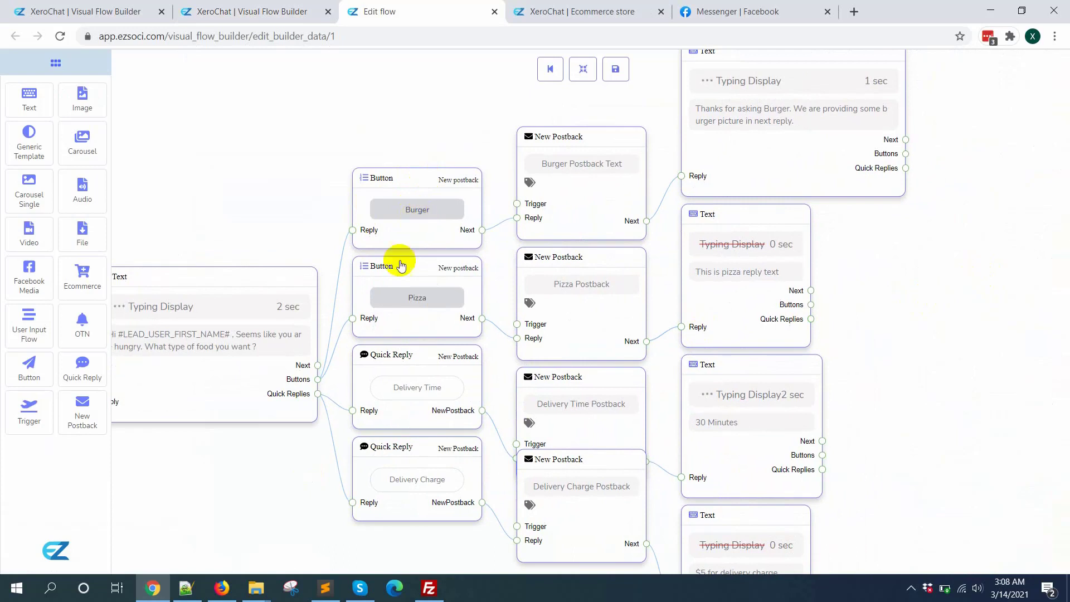
left_click_drag(861, 310, 753, 373)
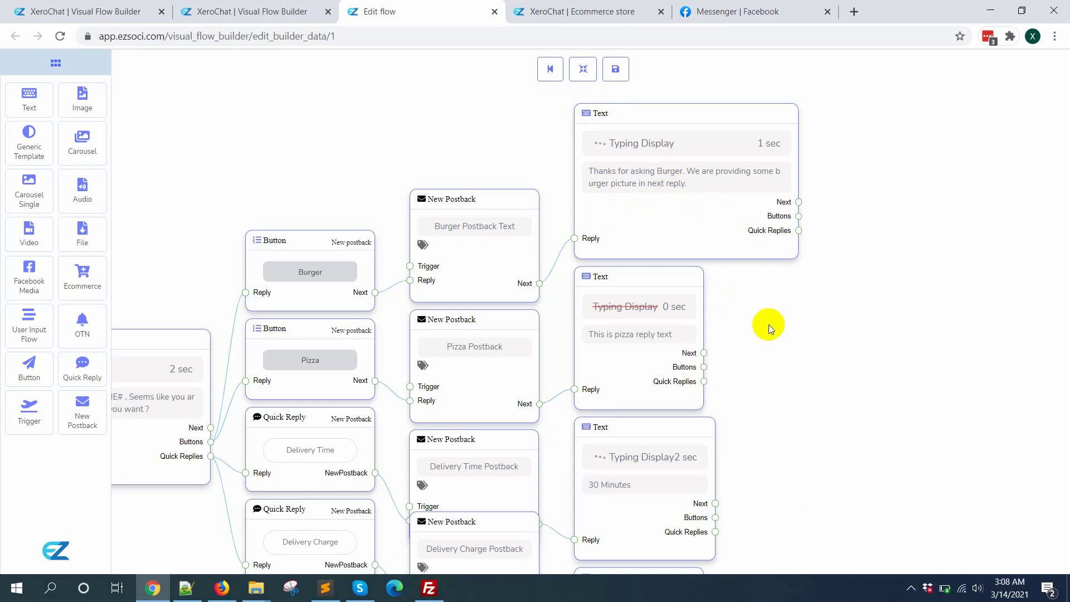
mouse_move(823, 272)
left_mouse_down()
mouse_move(644, 321)
mouse_move(669, 308)
left_mouse_up()
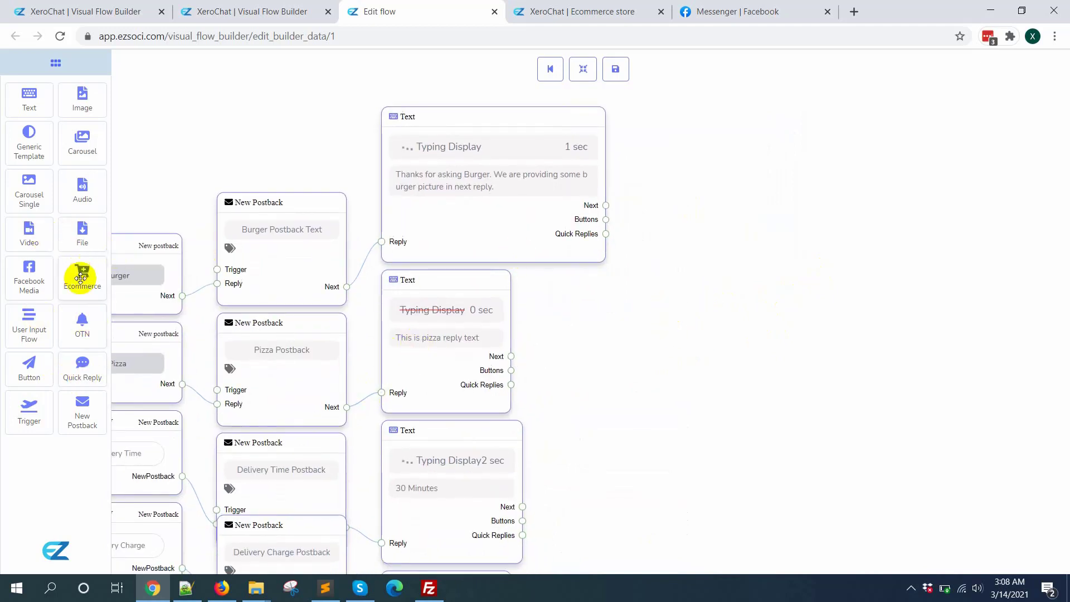
- Add an Ecommerce node after the burger reply and select the XeroChat Food – Rajshahi store
left_click_drag(83, 276, 734, 283)
scroll(719, 289, "down", 2)
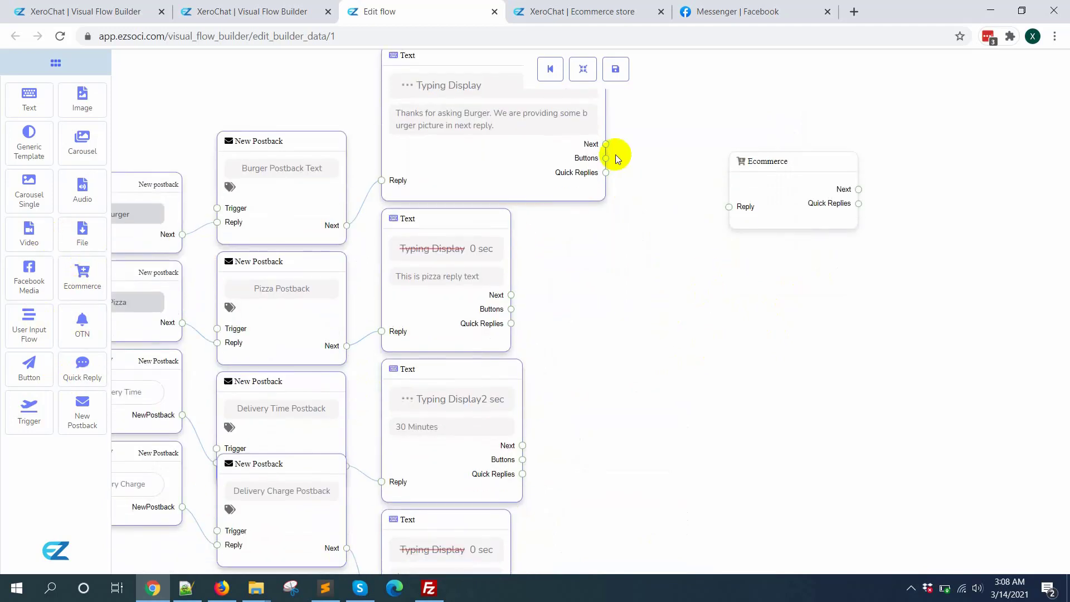
mouse_move(606, 144)
left_mouse_down()
mouse_move(696, 199)
mouse_move(729, 206)
left_mouse_up()
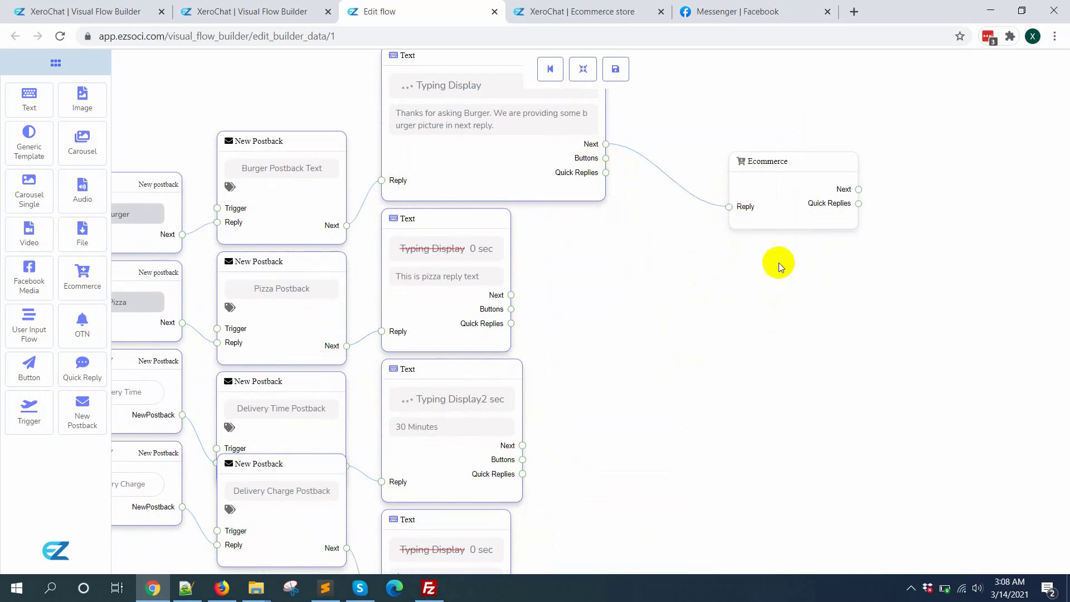
scroll(811, 275, "up", 2)
double_click(704, 232)
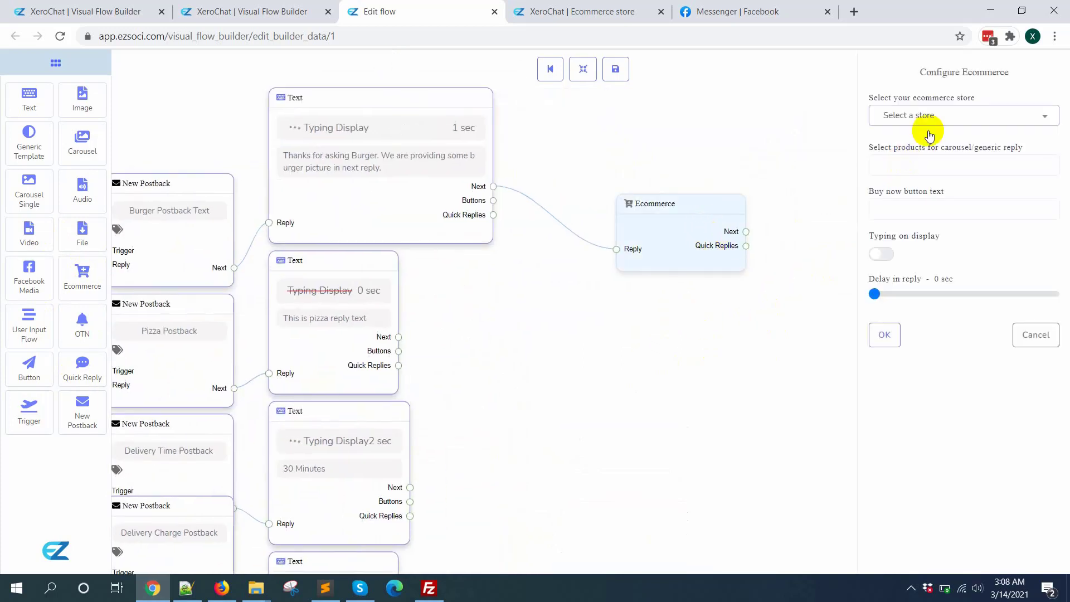
left_click(941, 115)
left_click(929, 208)
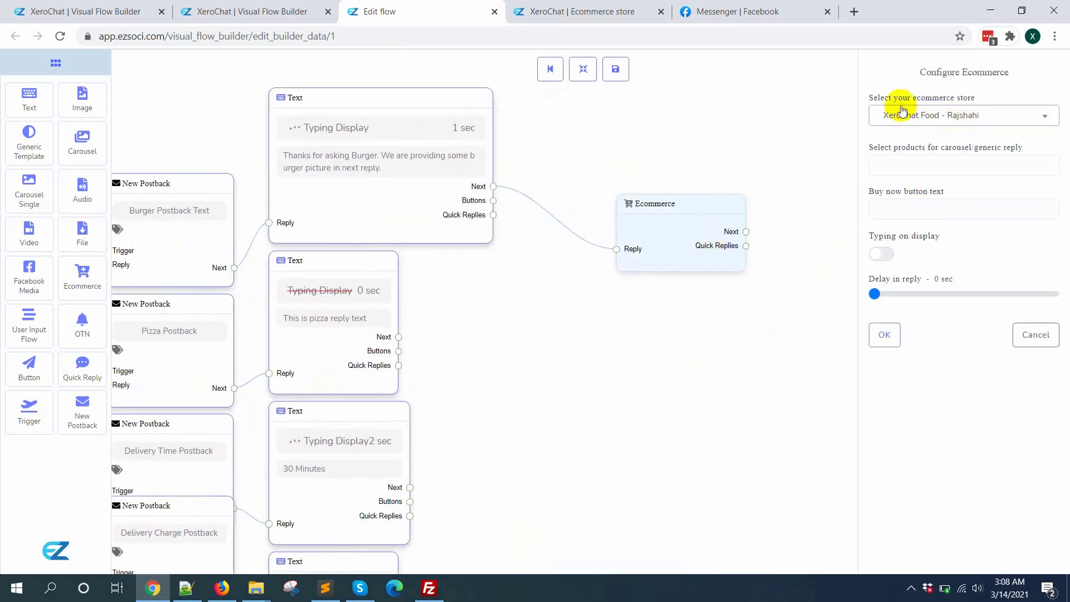
- Add Chicken Burger, Beef Burger and Vegetable Burger to the carousel
left_click(933, 165)
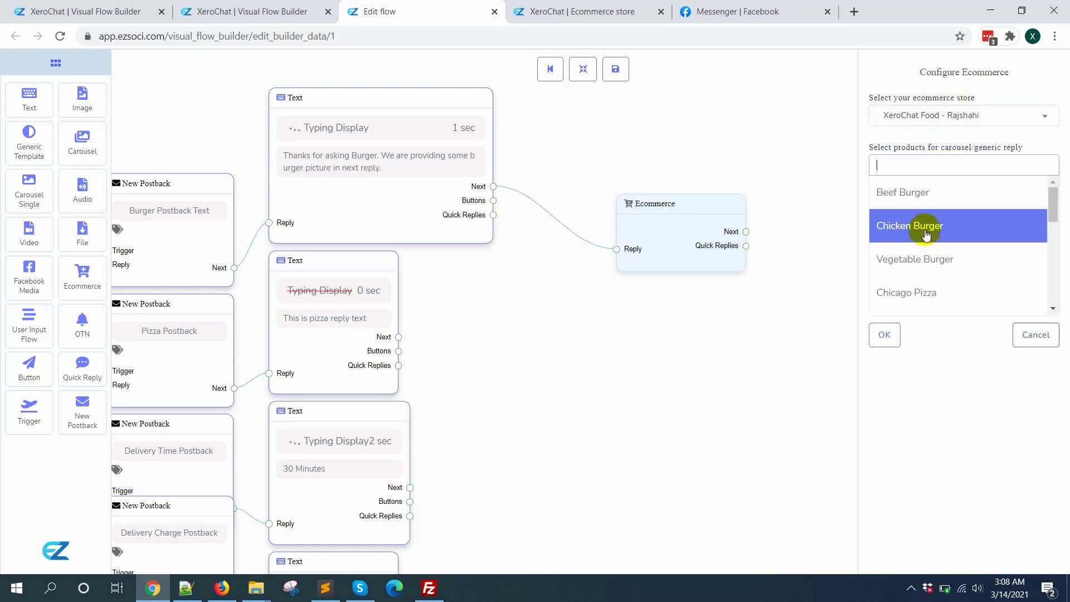
left_click(920, 224)
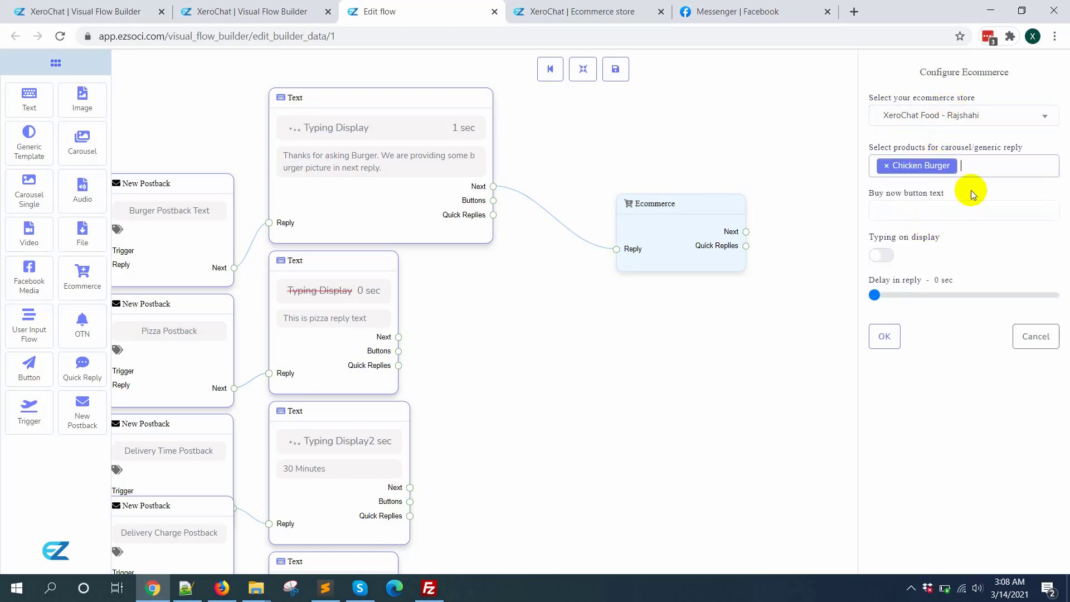
left_click(1003, 165)
left_click(911, 205)
left_click(1045, 165)
left_click(928, 260)
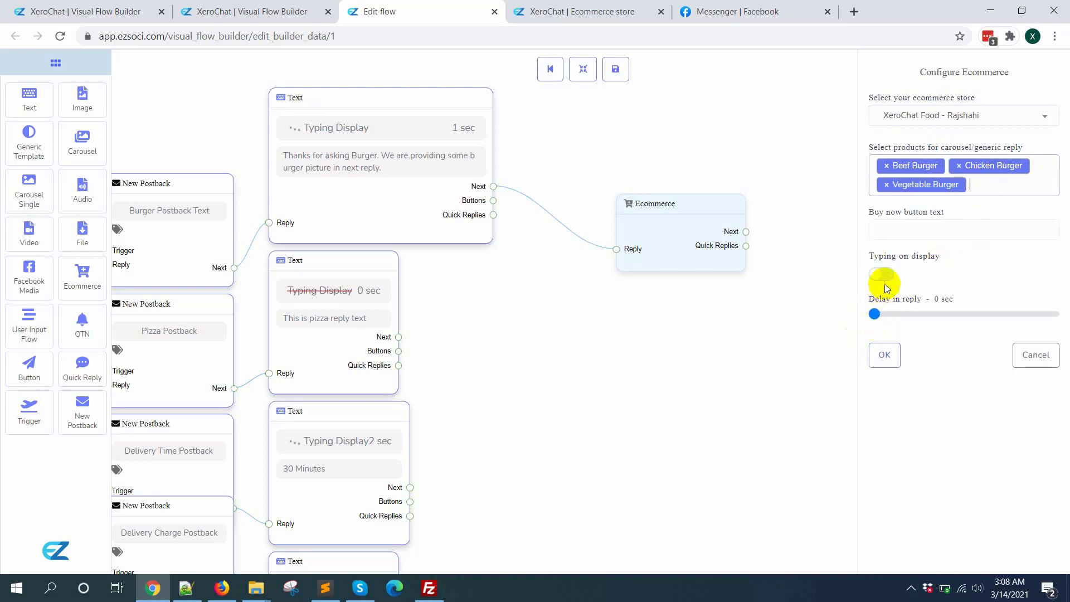
- Turn on the 1-second typing indicator, label the button 'Order Now', and confirm
left_click(880, 274)
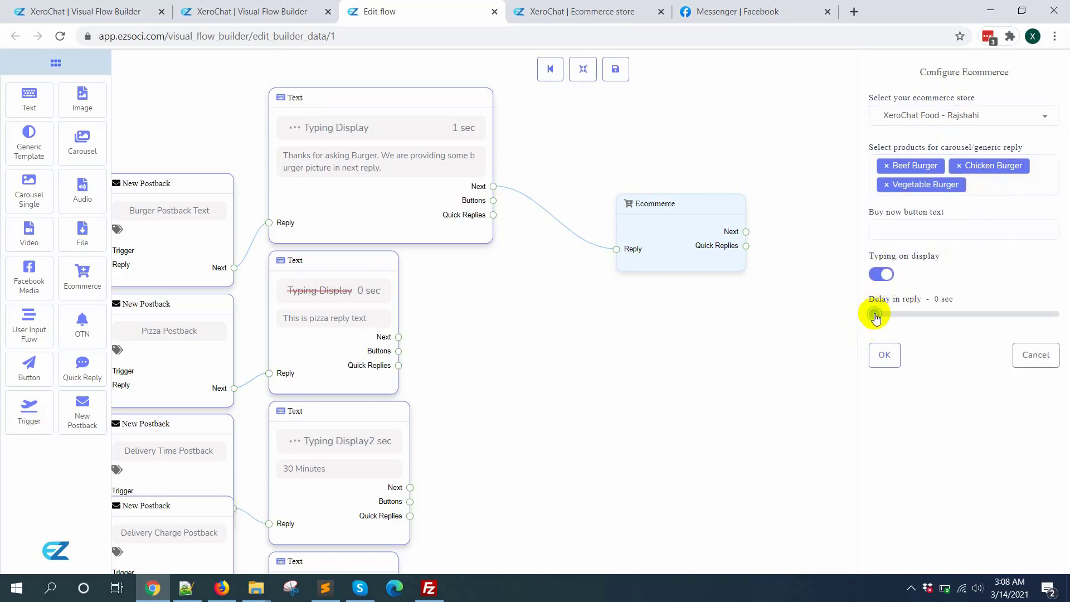
left_click(886, 355)
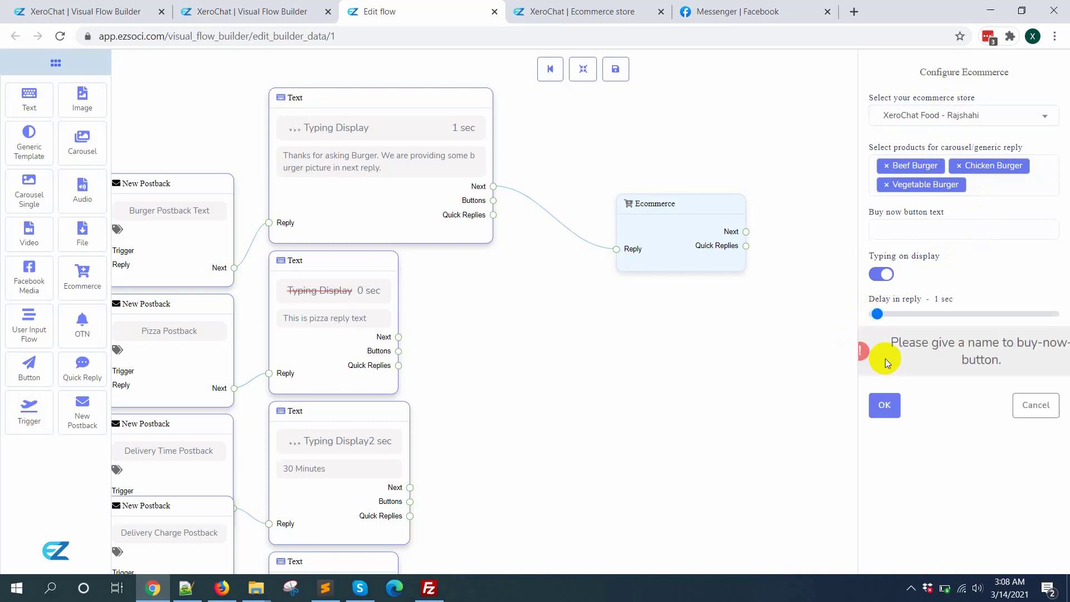
left_click(927, 231)
type("Order Now")
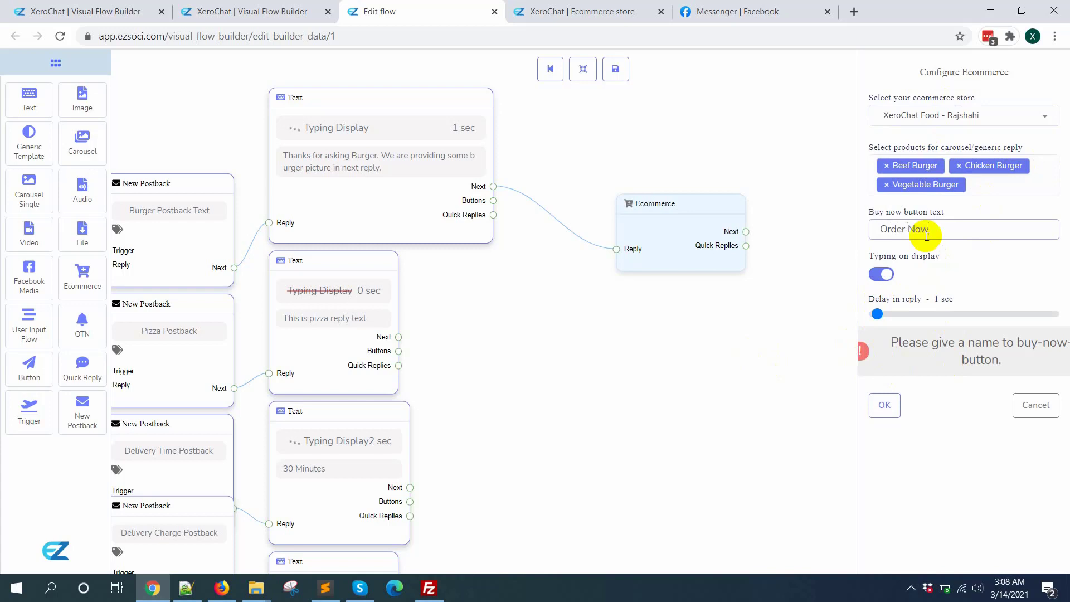
left_click(885, 405)
- Delete the pizza reply text node
left_click_drag(638, 432, 828, 370)
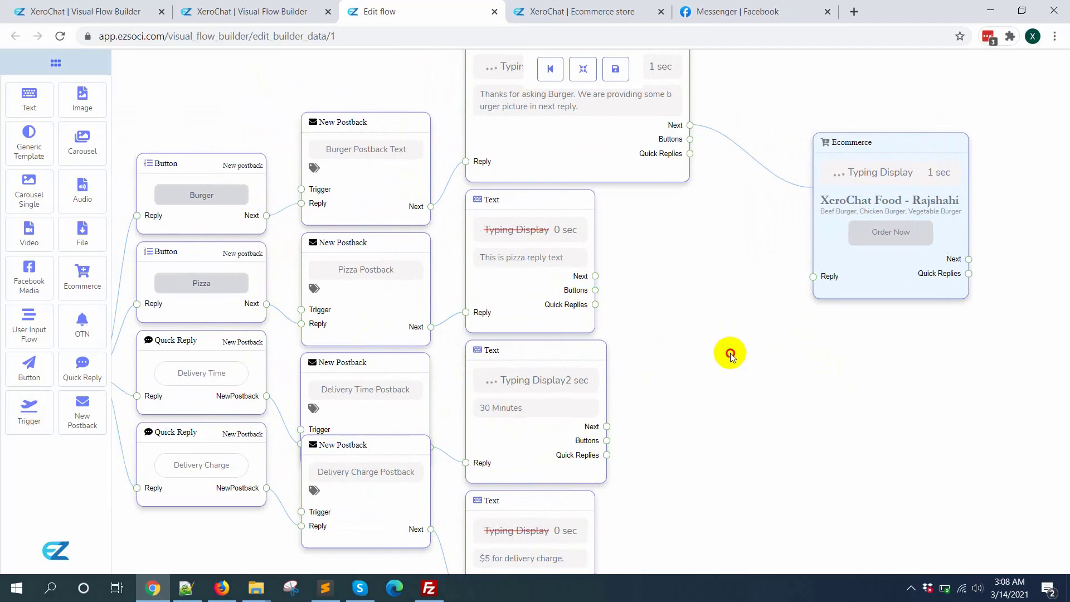
left_click_drag(728, 347, 743, 351)
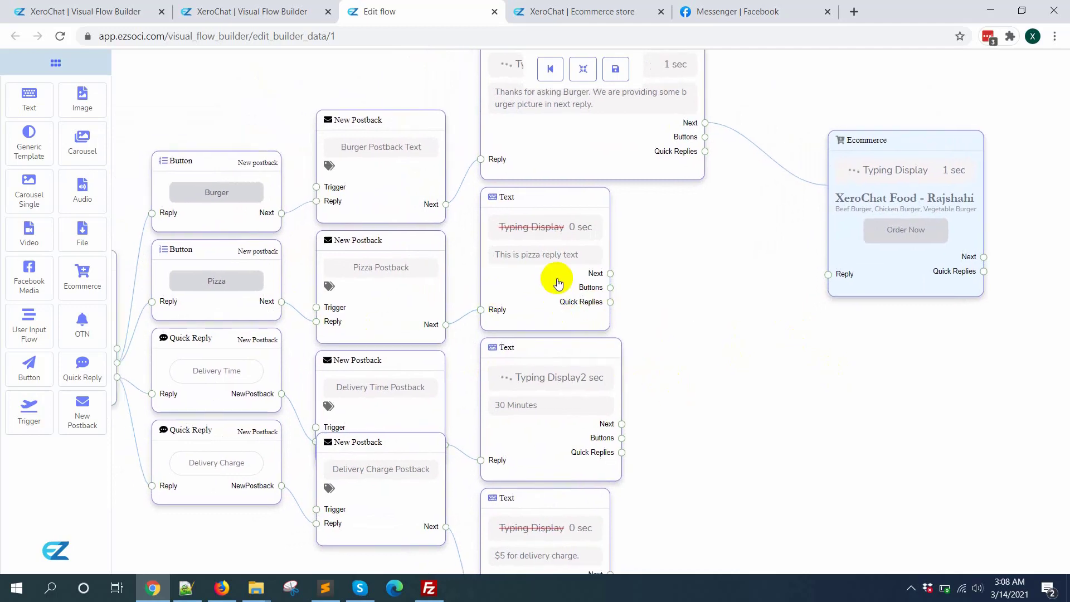
left_click_drag(748, 276, 702, 339)
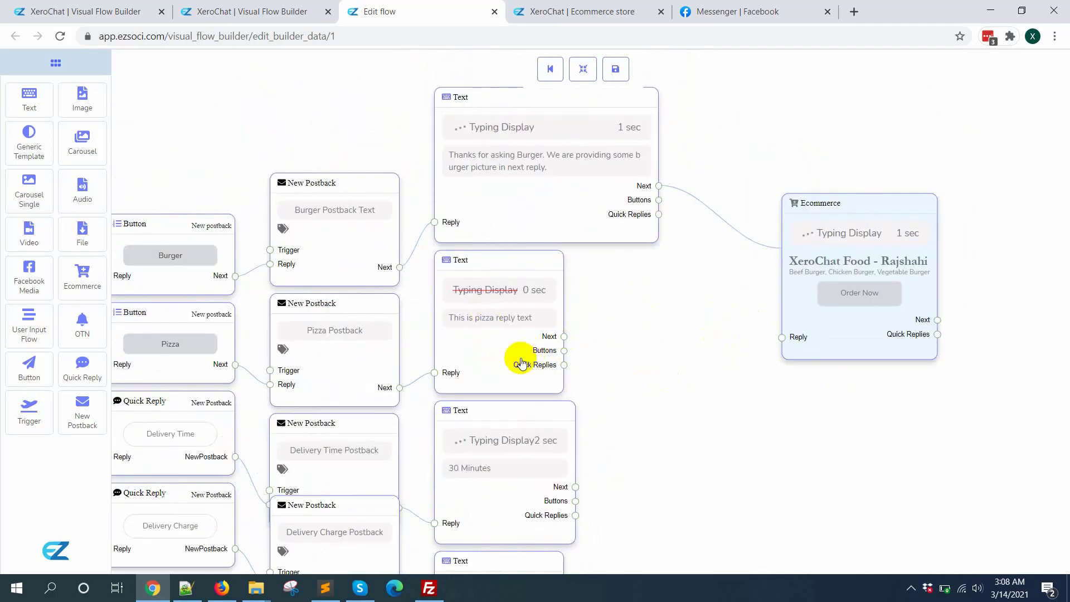
right_click(488, 319)
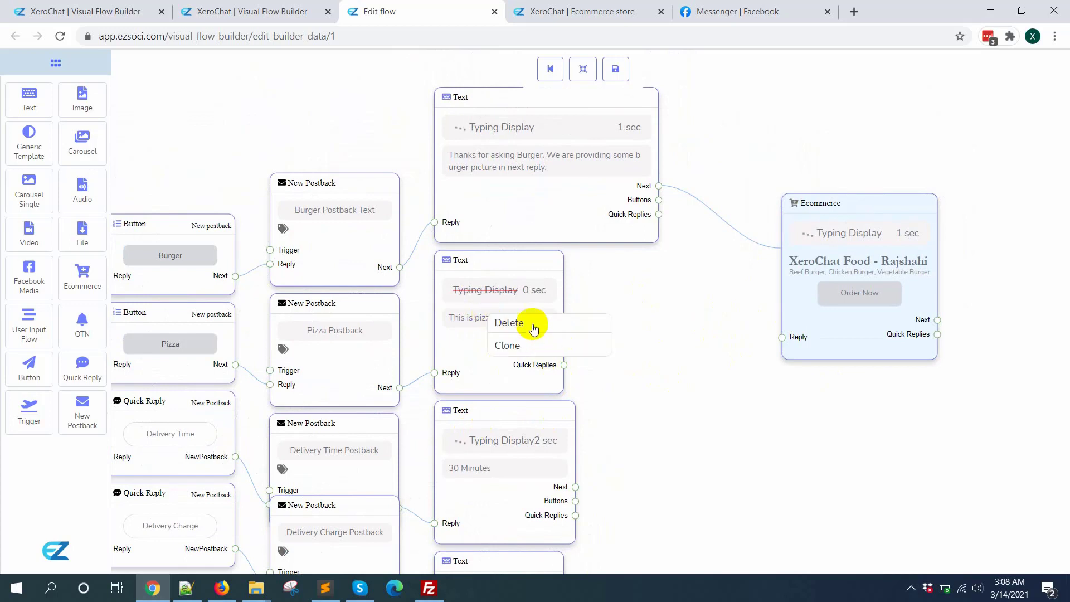
left_click(506, 322)
- Connect a new Ecommerce node to the Pizza postback, using the XeroChat Food – Rajshahi store
mouse_move(83, 276)
left_mouse_down()
mouse_move(274, 314)
mouse_move(576, 297)
left_mouse_up()
left_click_drag(675, 428, 651, 385)
left_click_drag(373, 344, 552, 315)
double_click(625, 303)
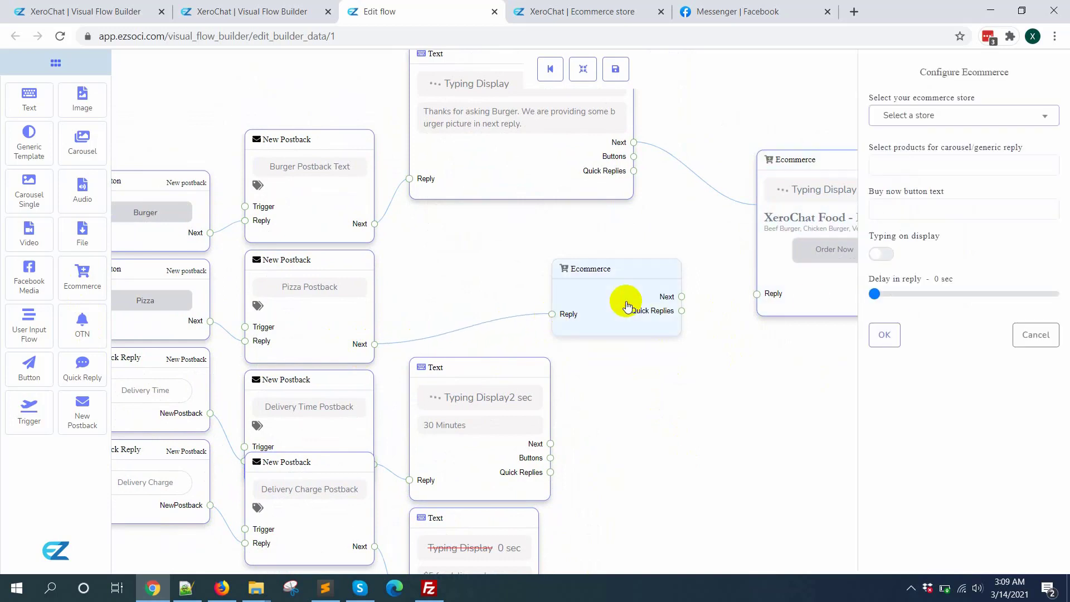
left_click(962, 115)
left_click(956, 206)
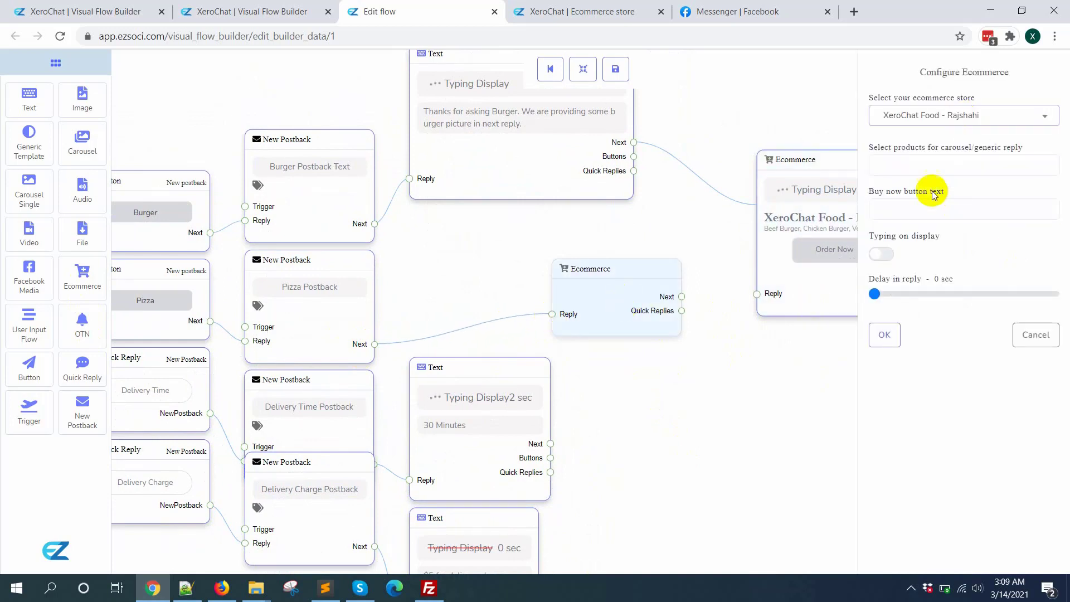
- Add Chicago Pizza, Chicken Pizza and Sicilian Pizza to the carousel
left_click(937, 168)
scroll(944, 226, "down", 2)
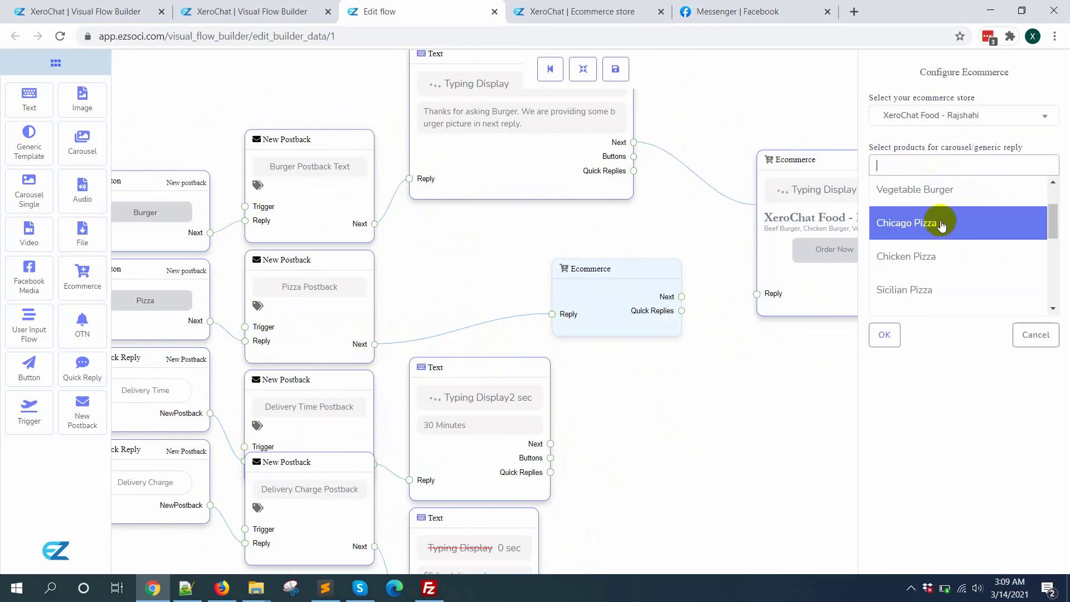
left_click(943, 226)
left_click(974, 167)
scroll(942, 291, "down", 1)
left_click(939, 262)
left_click(1037, 161)
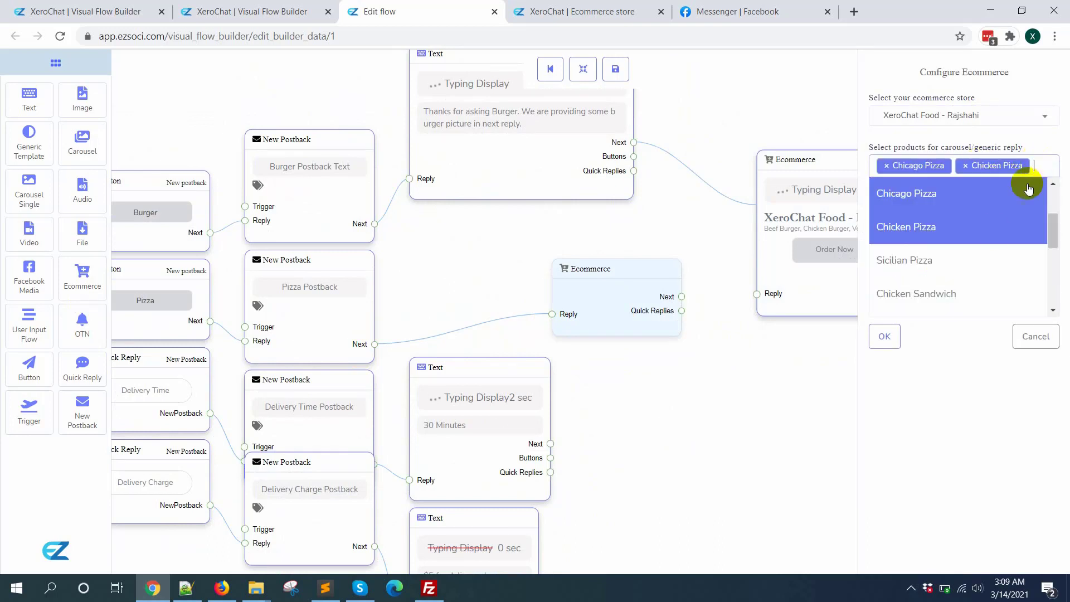
left_click(960, 256)
- Set the buy button text to 'Order Now' and confirm the pizza node settings
left_click(917, 231)
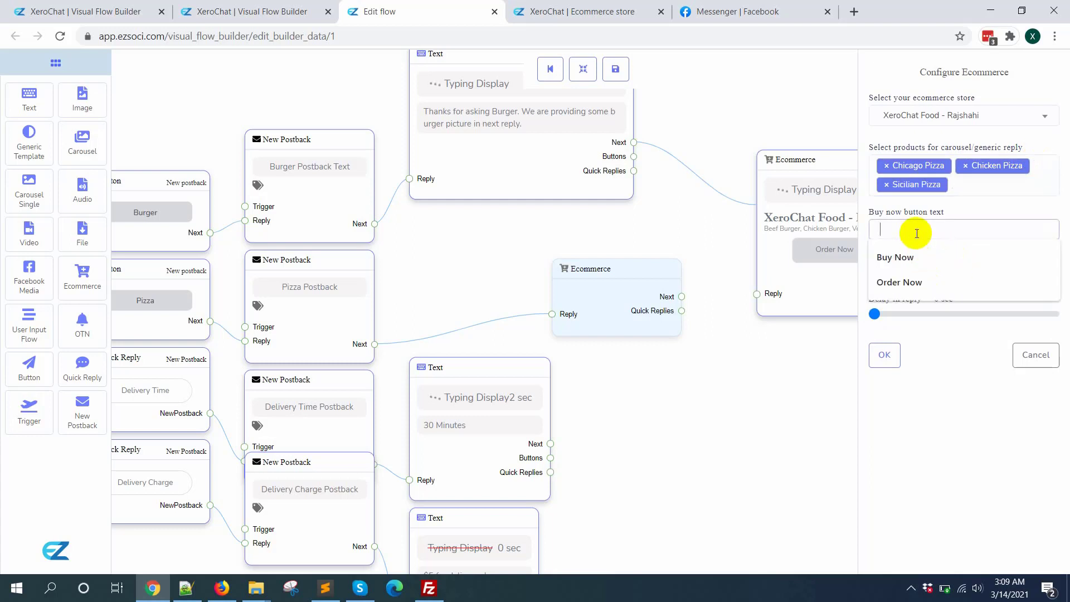
left_click(900, 282)
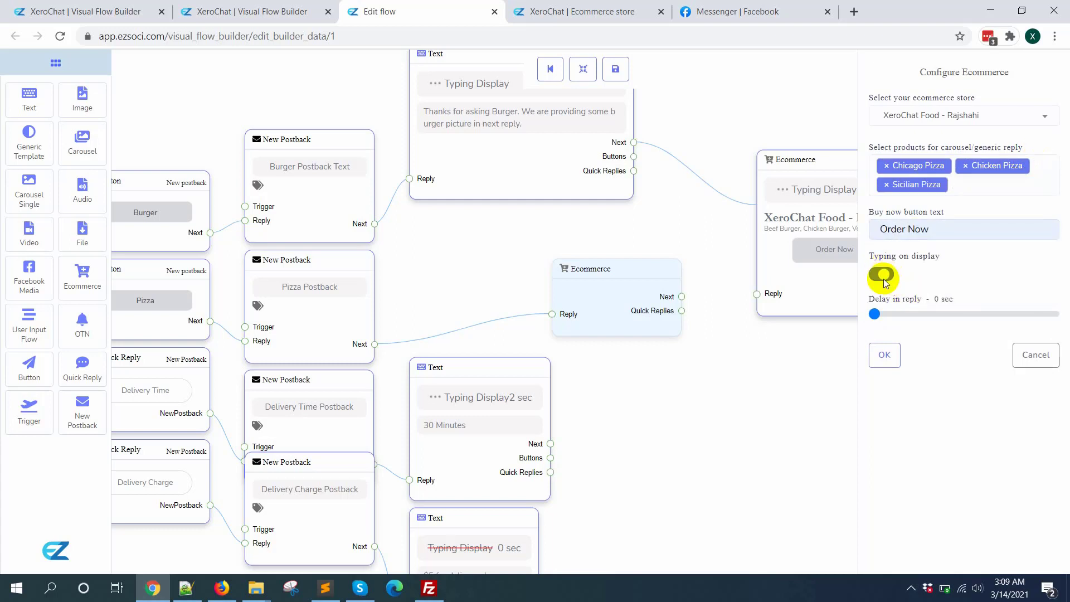
left_click(884, 355)
left_click_drag(876, 368, 858, 439)
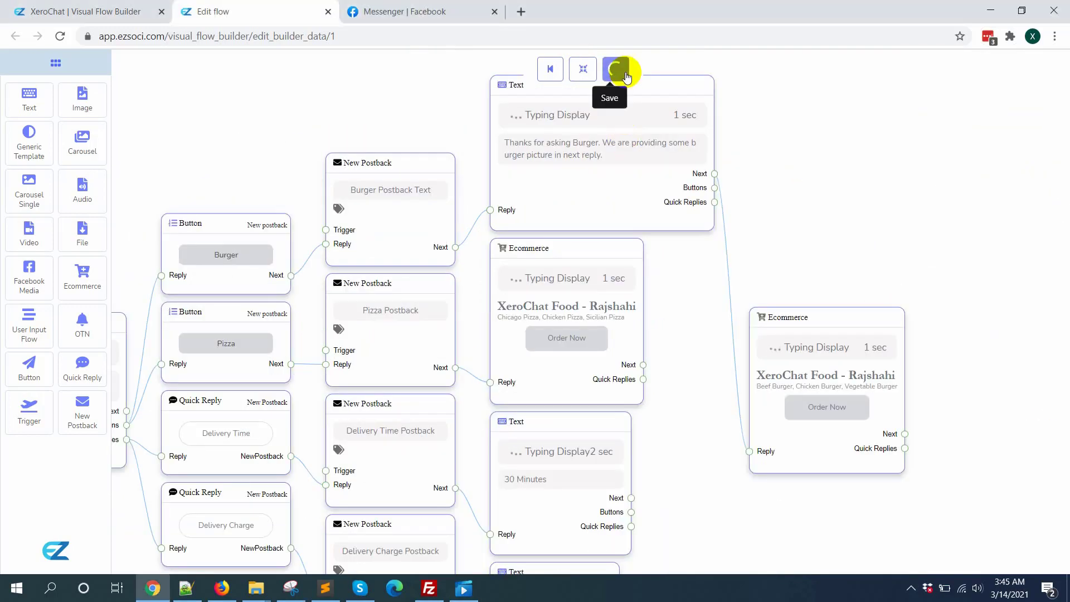
- Save the flow and switch to the Messenger chat with the chatbot
left_click(617, 69)
left_click(534, 391)
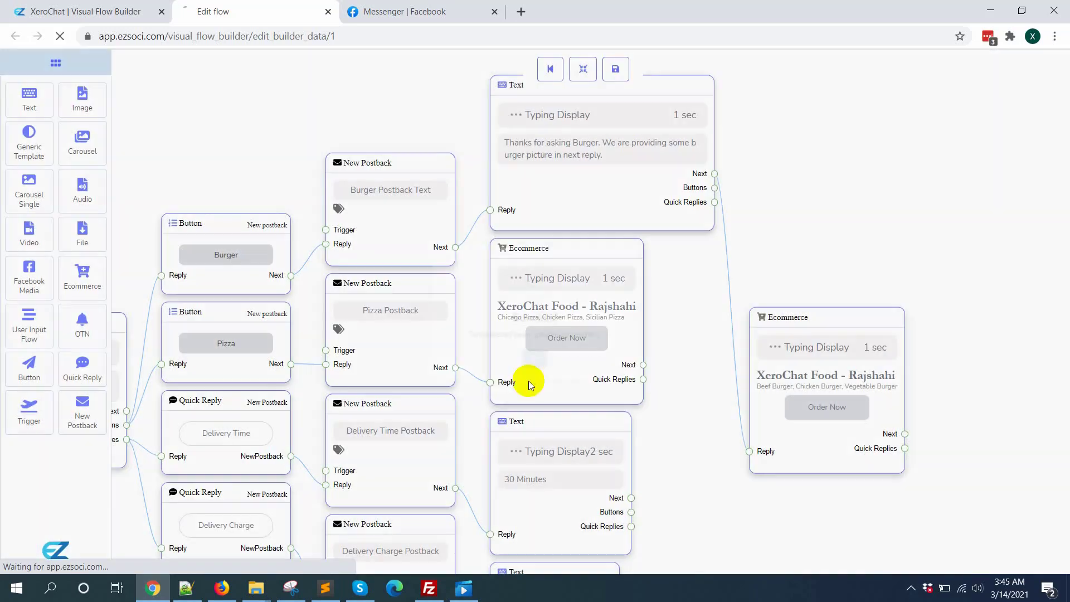
left_click(393, 11)
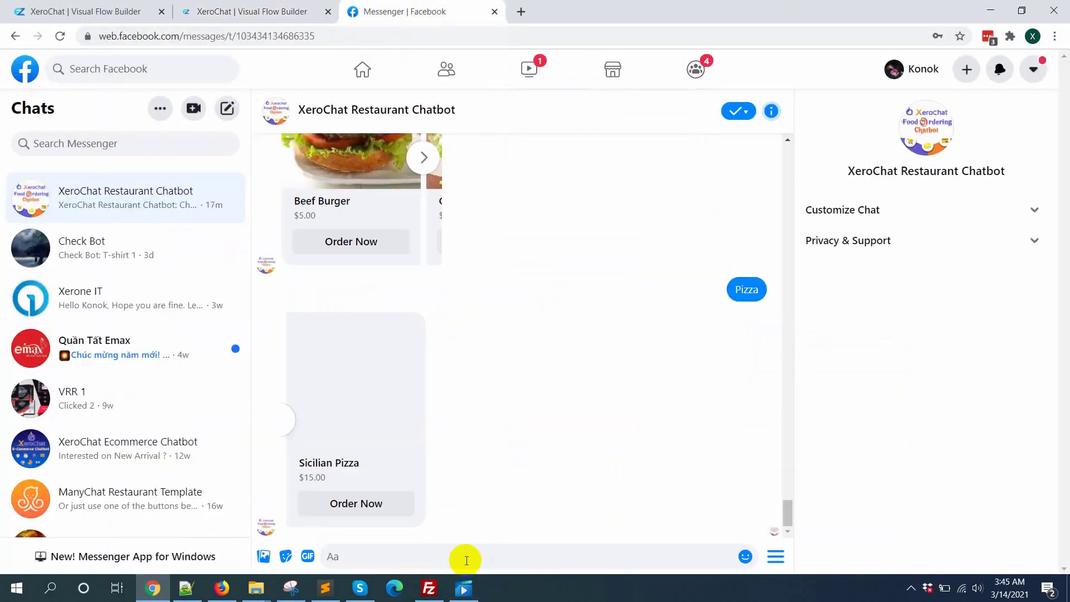
type("Food")
- Send 'Food', open and close Vegetable Burger's Order Now page, then browse the pizza carousel
key("Return")
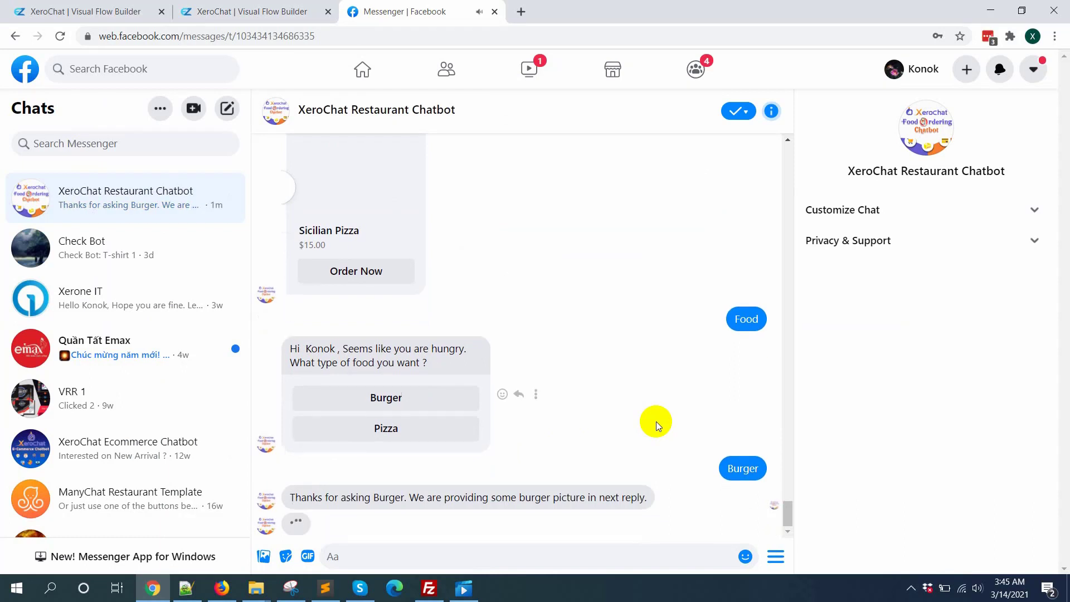
mouse_move(351, 381)
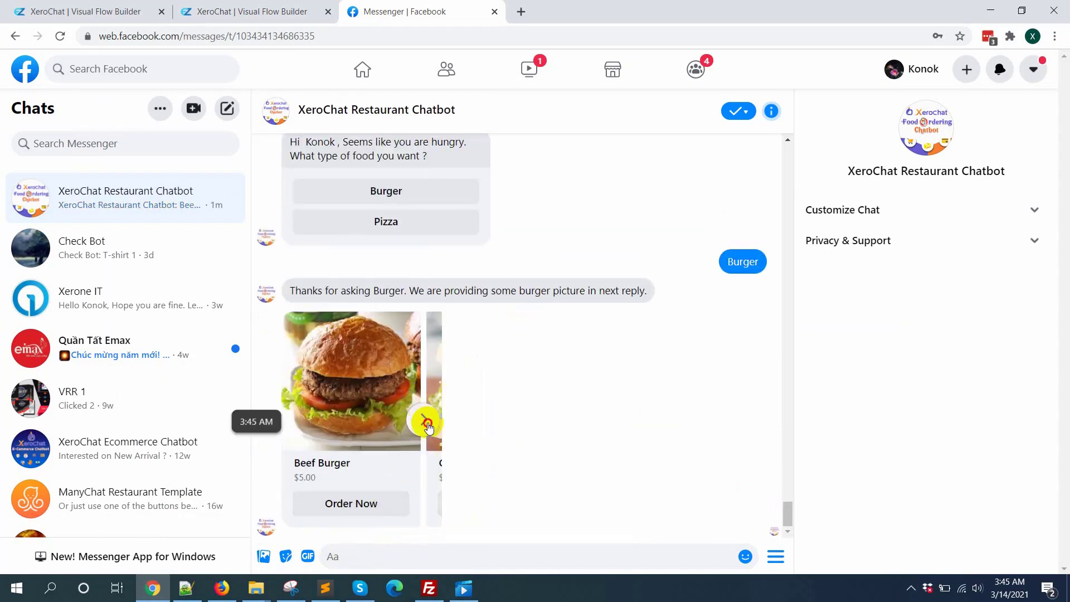
left_click(427, 424)
left_click(426, 423)
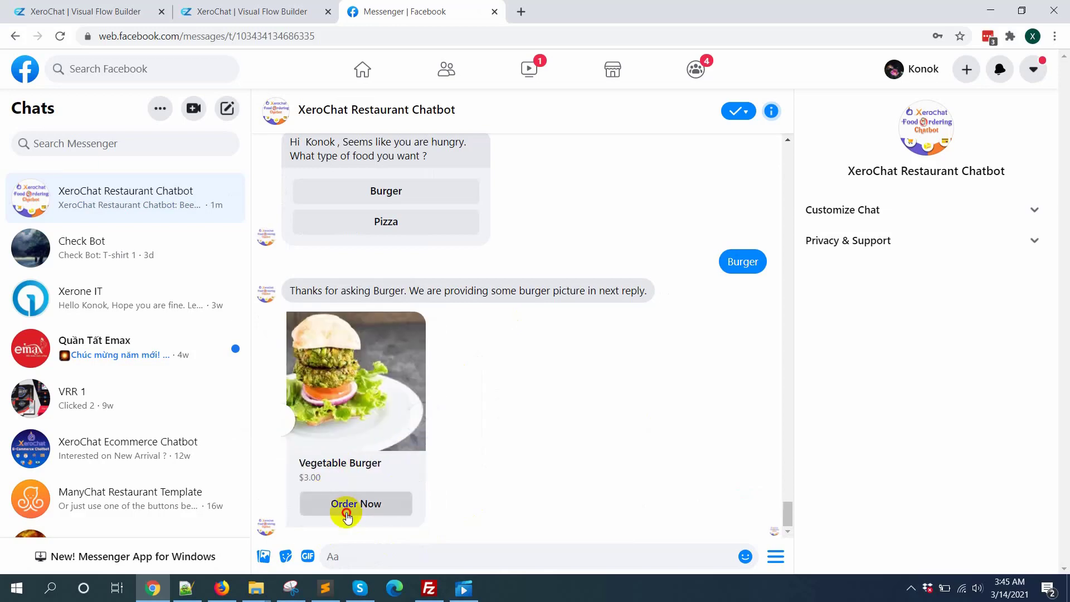
left_click(346, 510)
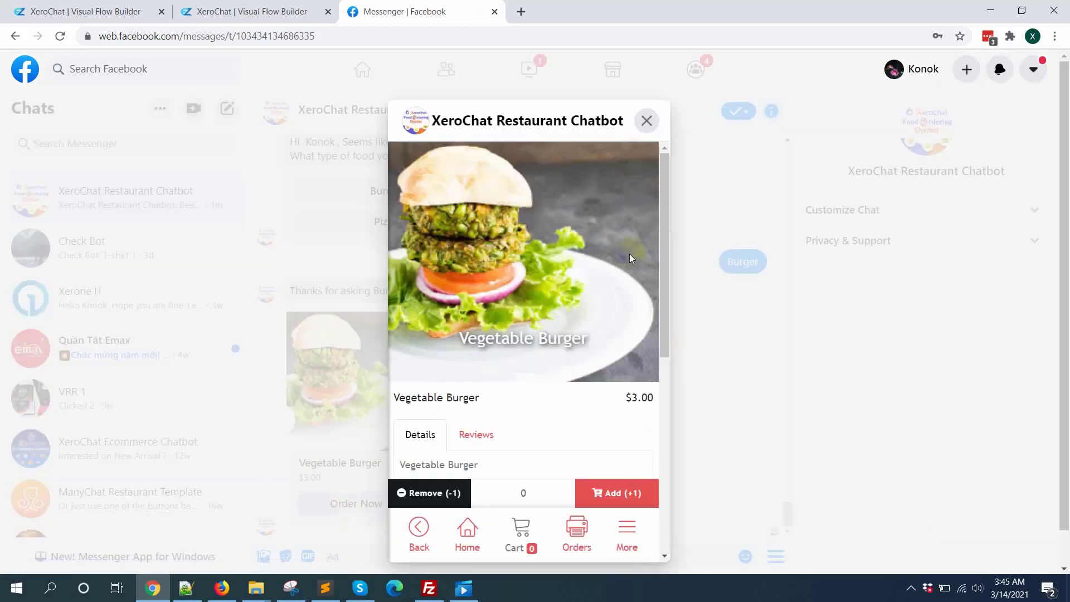
scroll(631, 258, "down", 5)
left_click(646, 120)
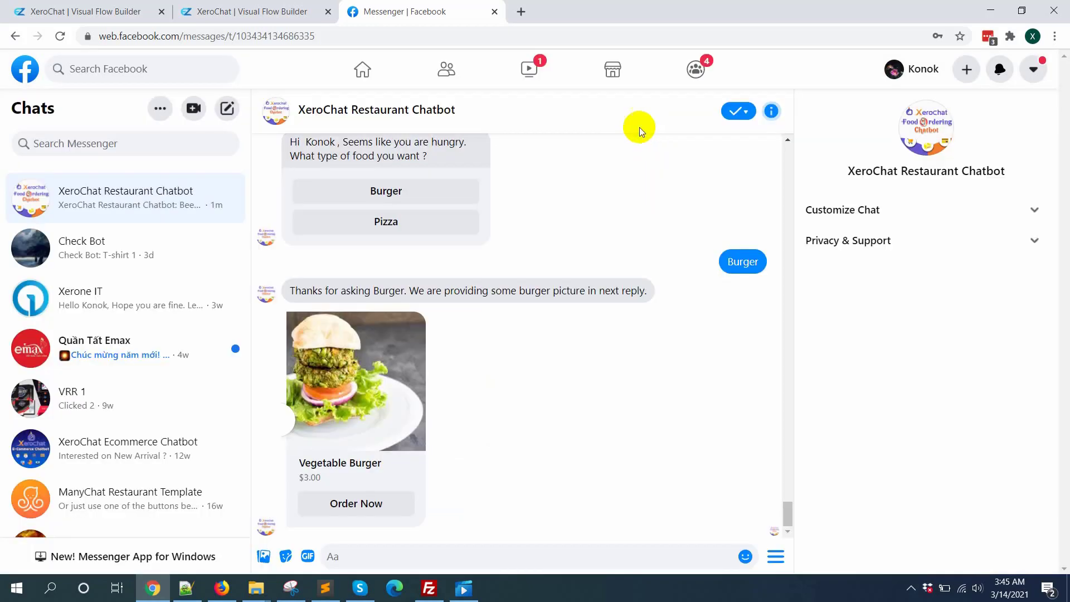
scroll(454, 442, "up", 1)
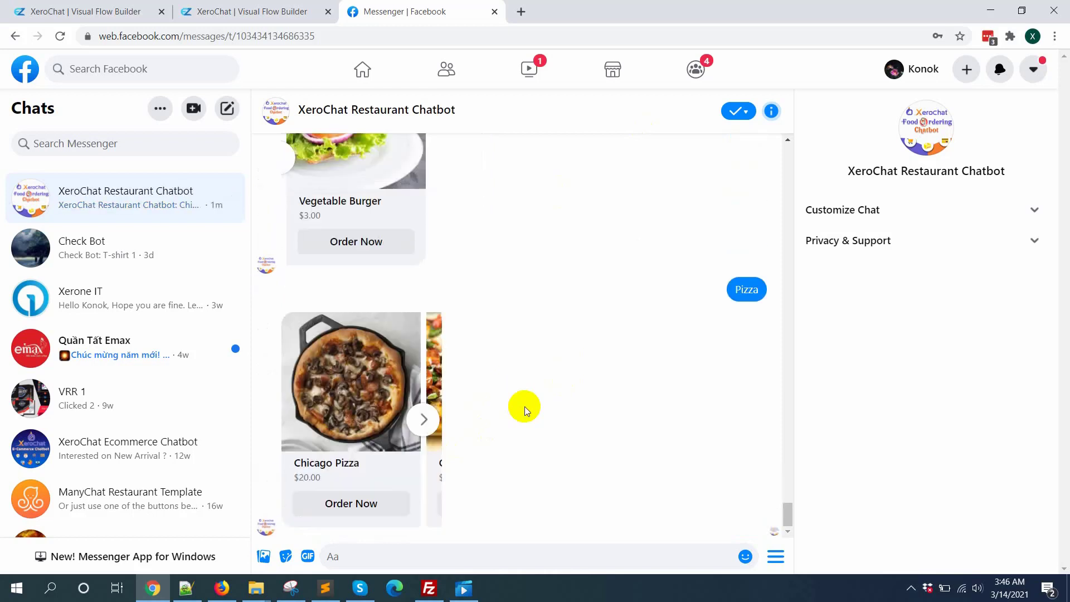
left_click(423, 419)
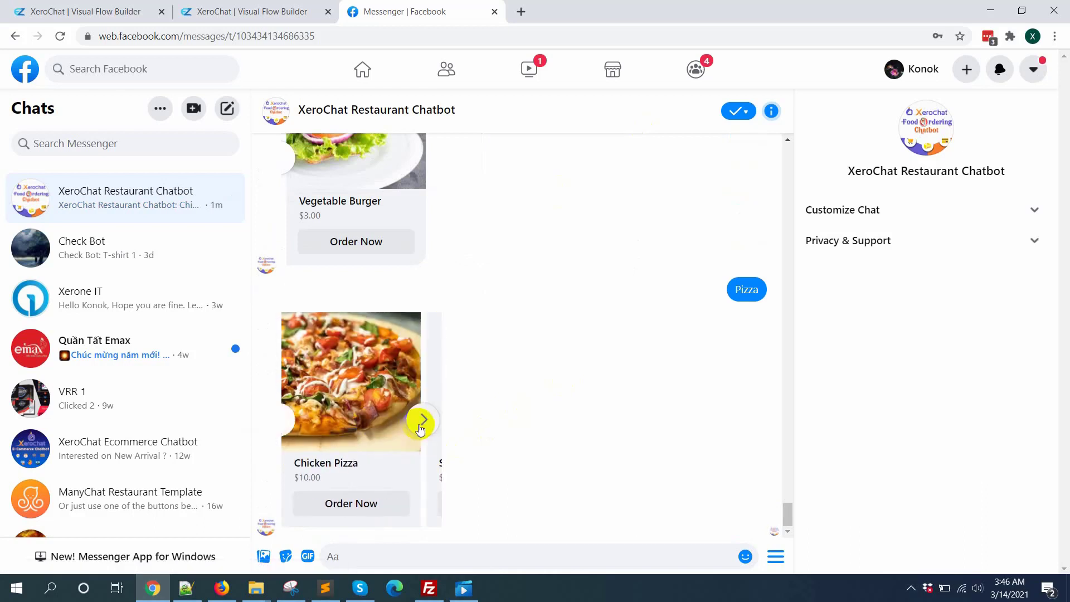
left_click(290, 422)
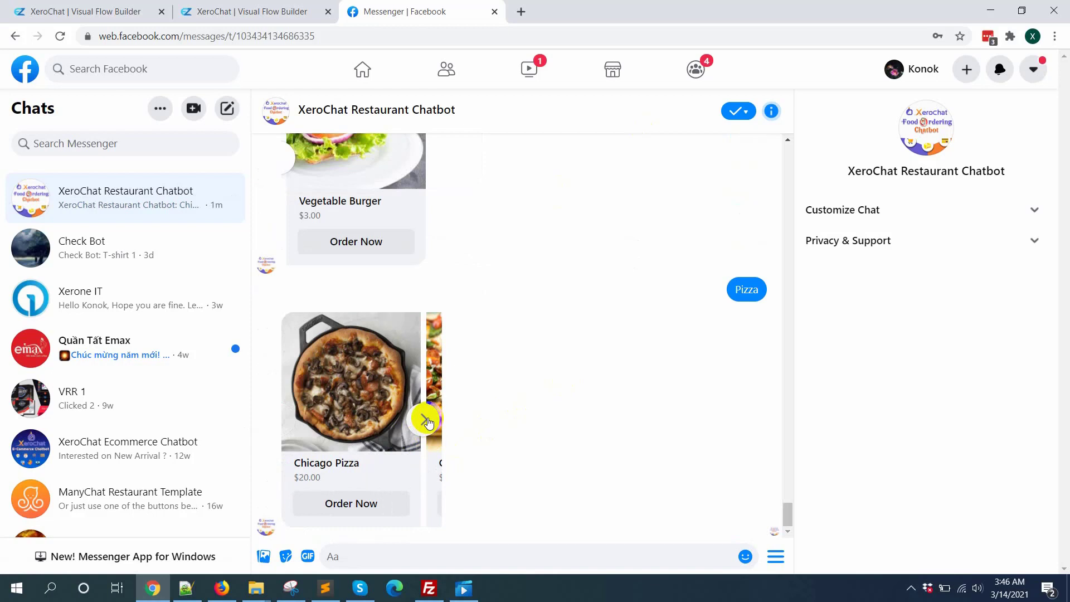